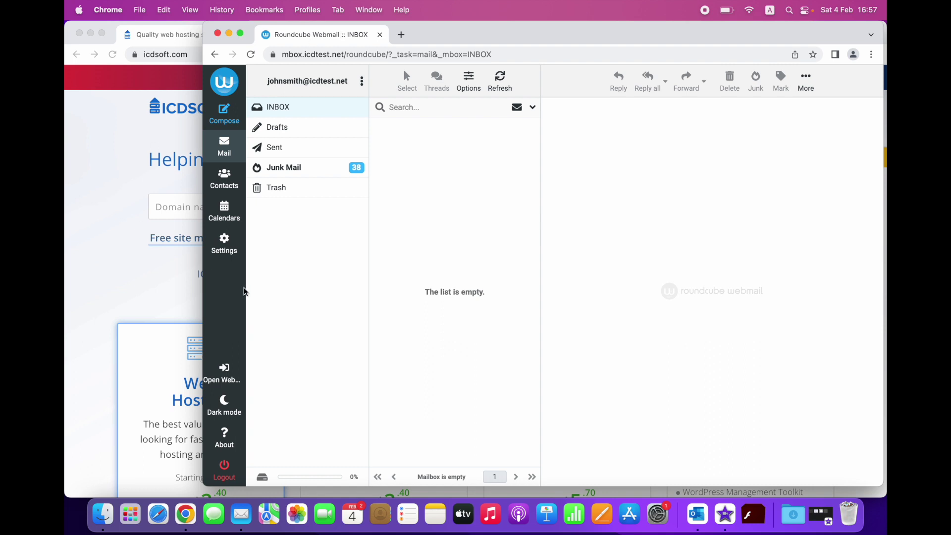
Switch from Roundcube Webmail to Apple Mail and open the Mail menu
left_click(249, 514)
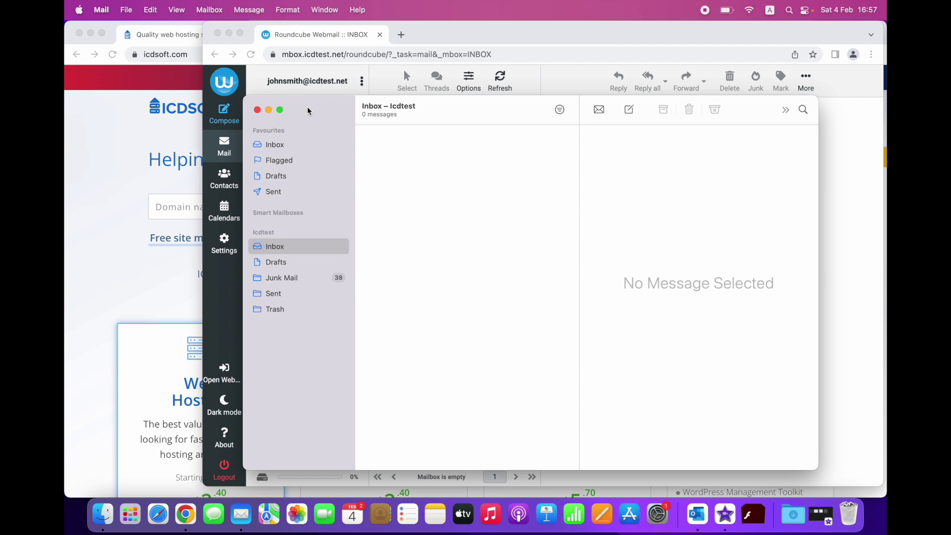
left_click(109, 9)
Open the Accounts preferences and review the Icdtest account's Mailbox Behaviours folder mappings
left_click(115, 46)
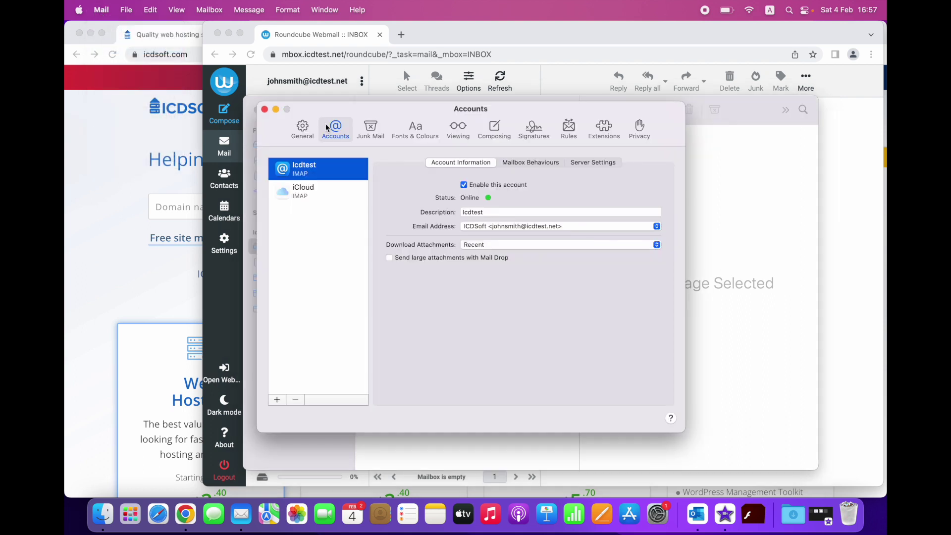
left_click(519, 164)
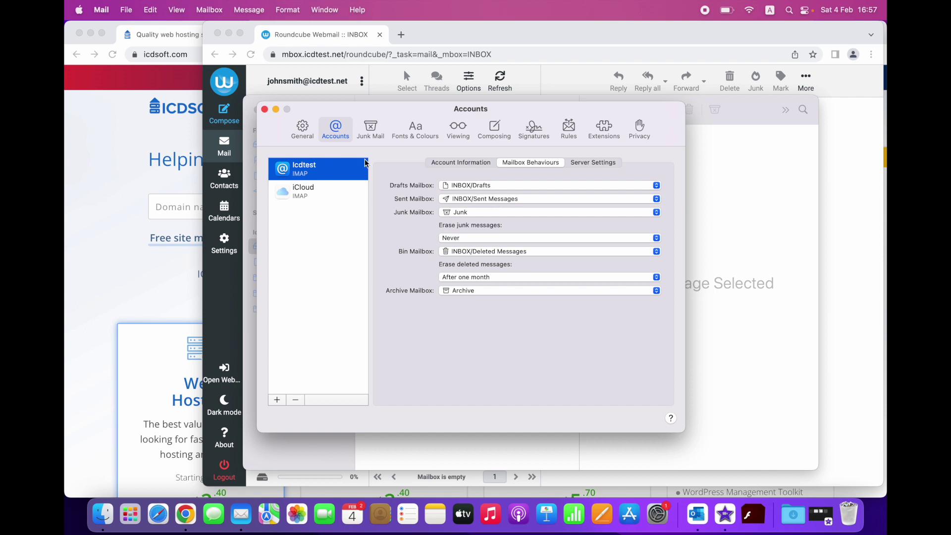
left_click(450, 164)
Return to Roundcube in Chrome and open the server's Sent folder
left_click(311, 35)
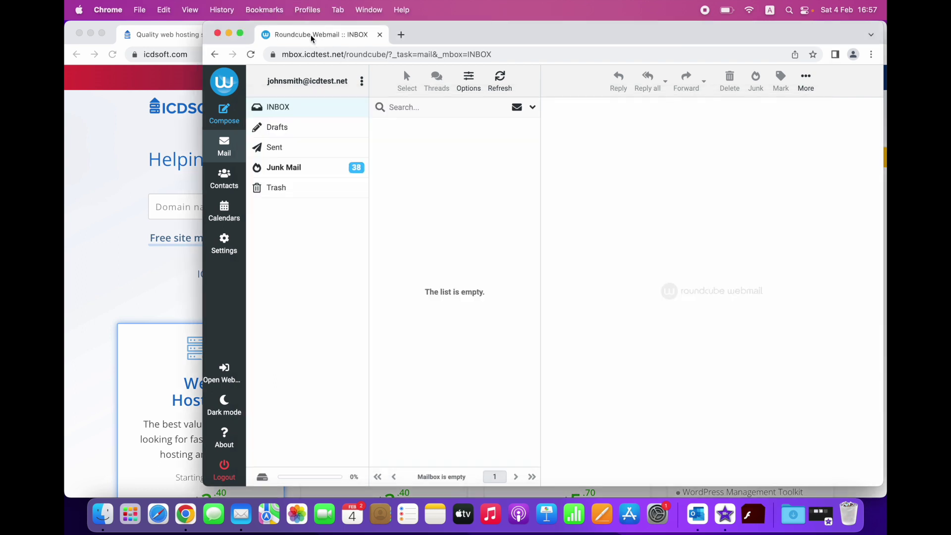
left_click(287, 149)
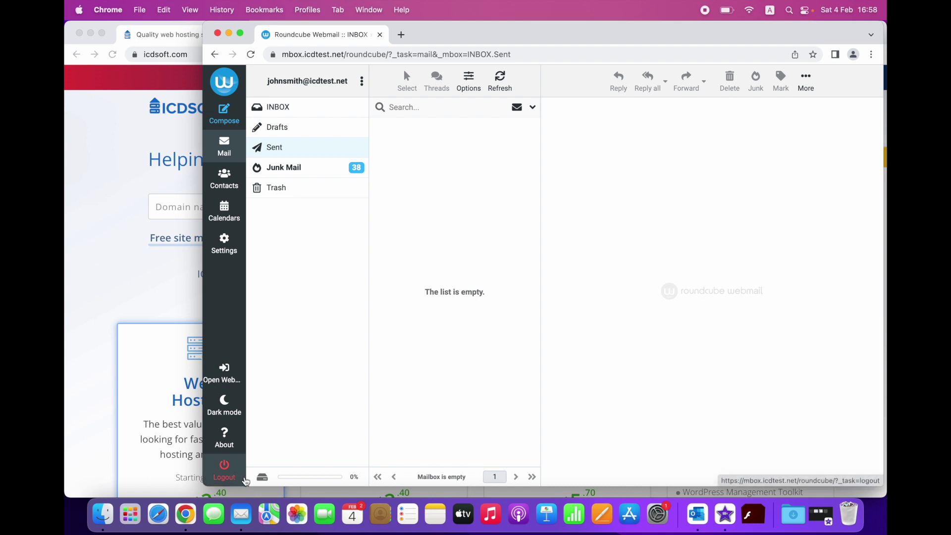
left_click(242, 519)
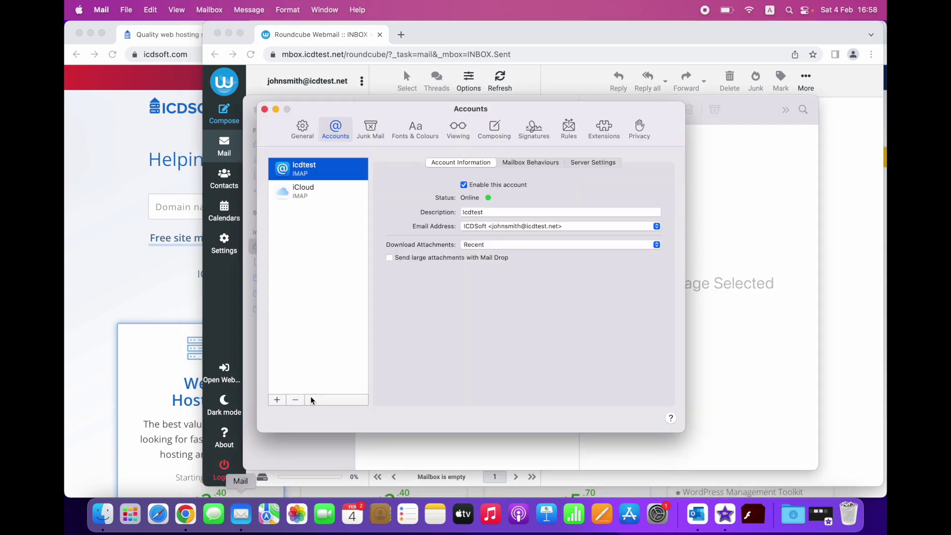
left_click(519, 165)
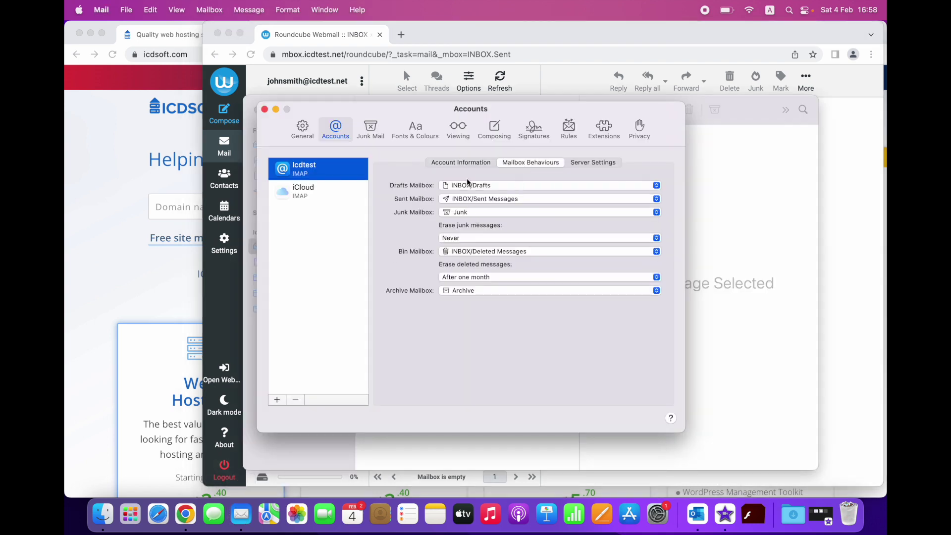
left_click(460, 163)
left_click(335, 36)
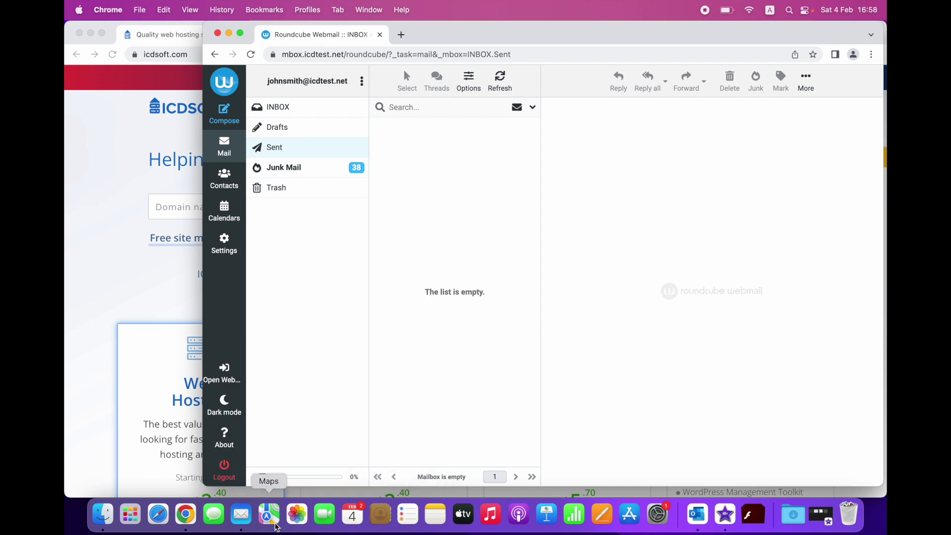
left_click(242, 515)
left_click(270, 108)
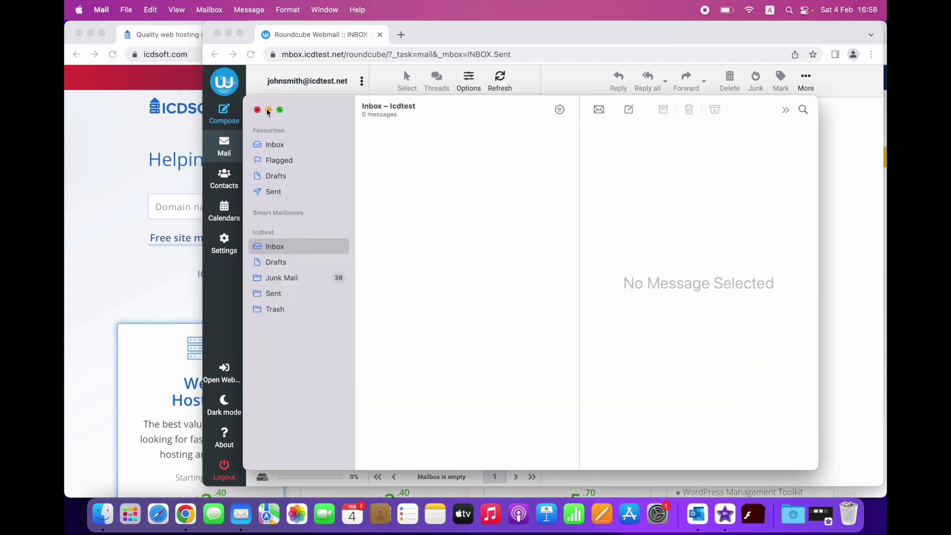
left_click(629, 109)
key("Return")
key("Tab")
key("Tab")
type("Test 1")
key("Tab")
type("Test 1")
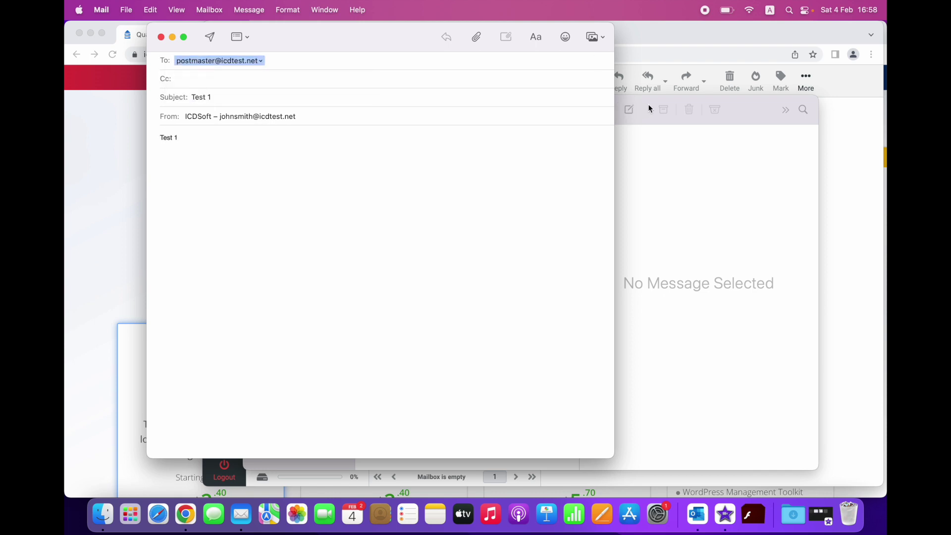
left_click(210, 37)
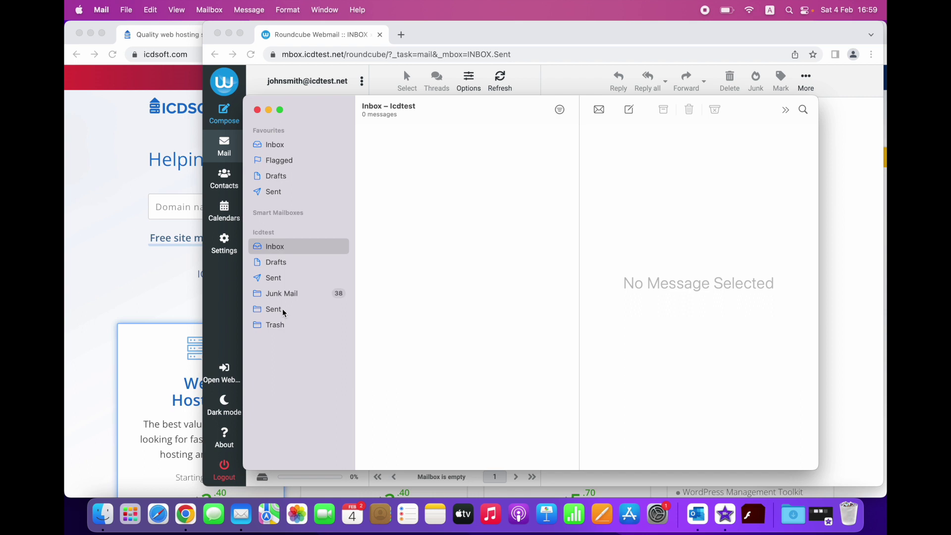
Reload Roundcube, find Test 1 in the new Sent Messages folder, and see Sent still empty
left_click(313, 36)
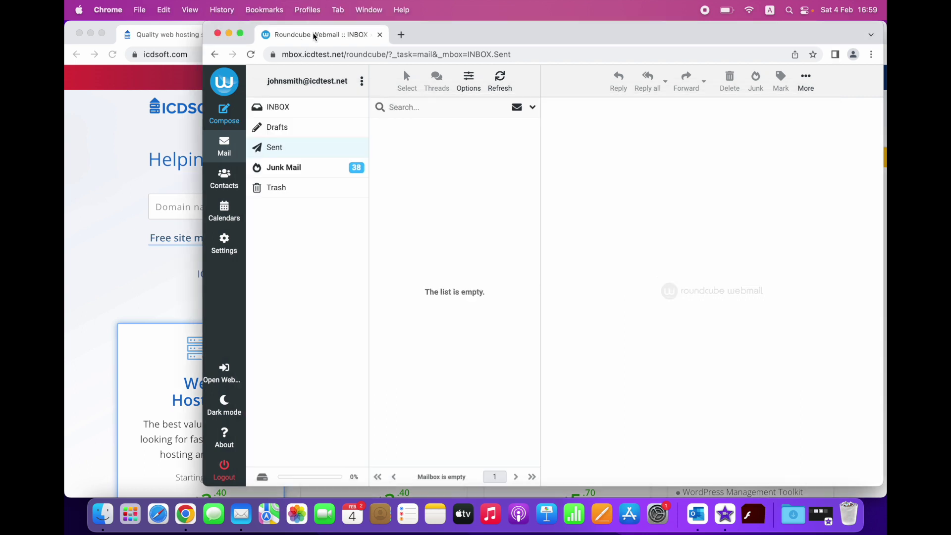
left_click(251, 55)
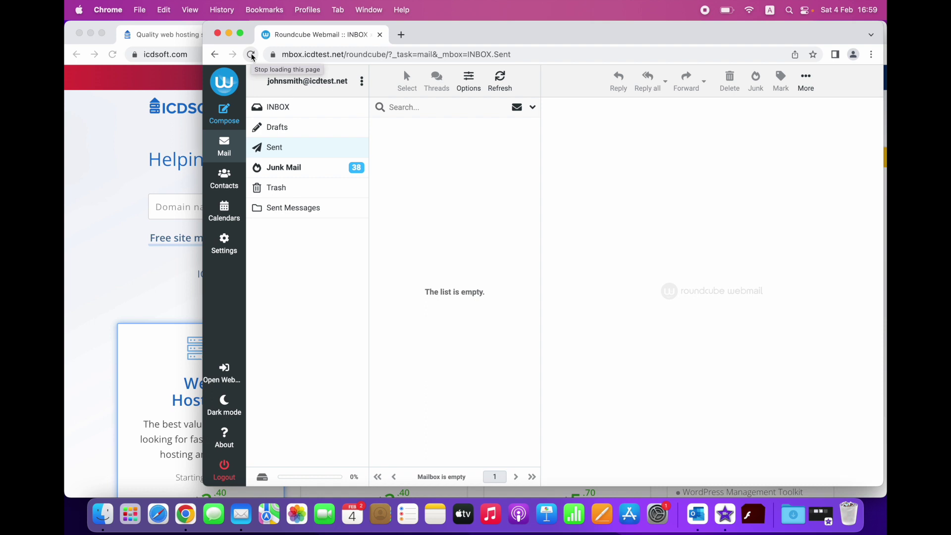
left_click(307, 207)
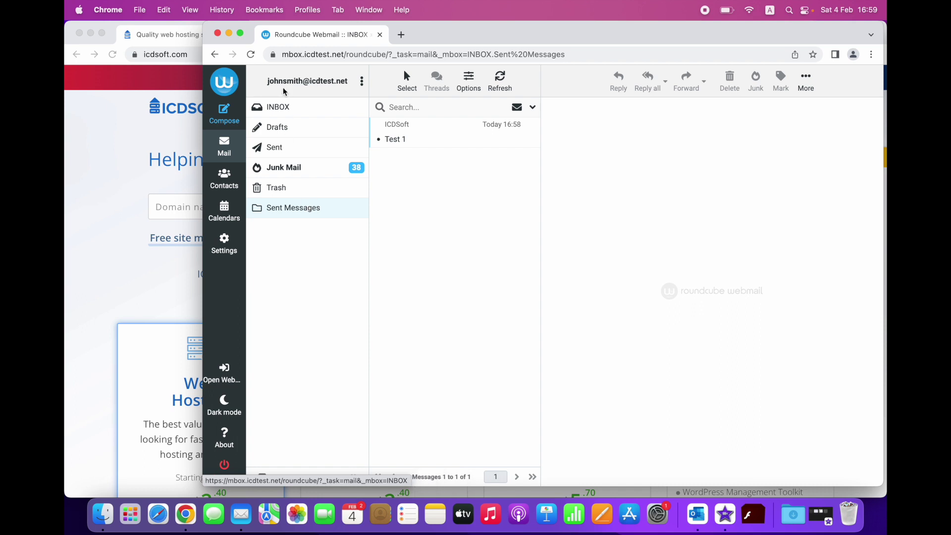
left_click(282, 149)
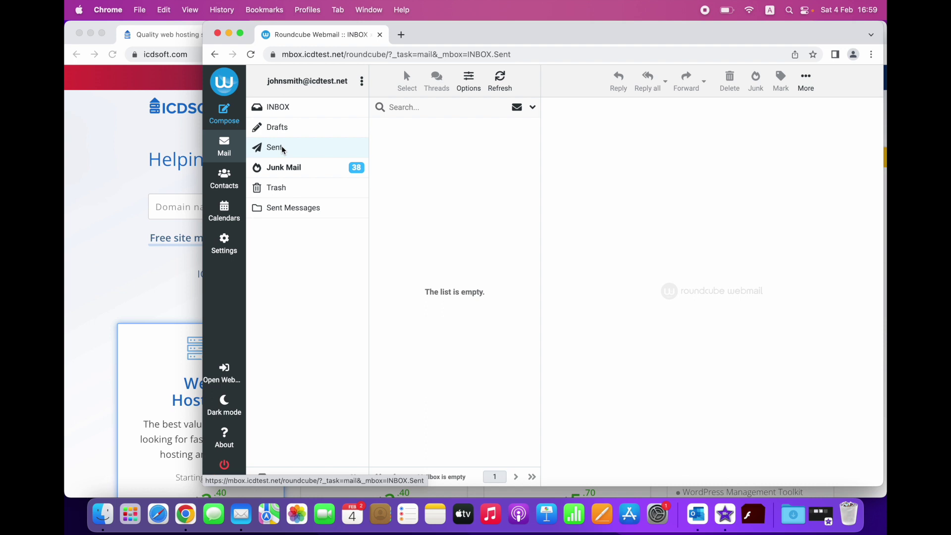
left_click(240, 518)
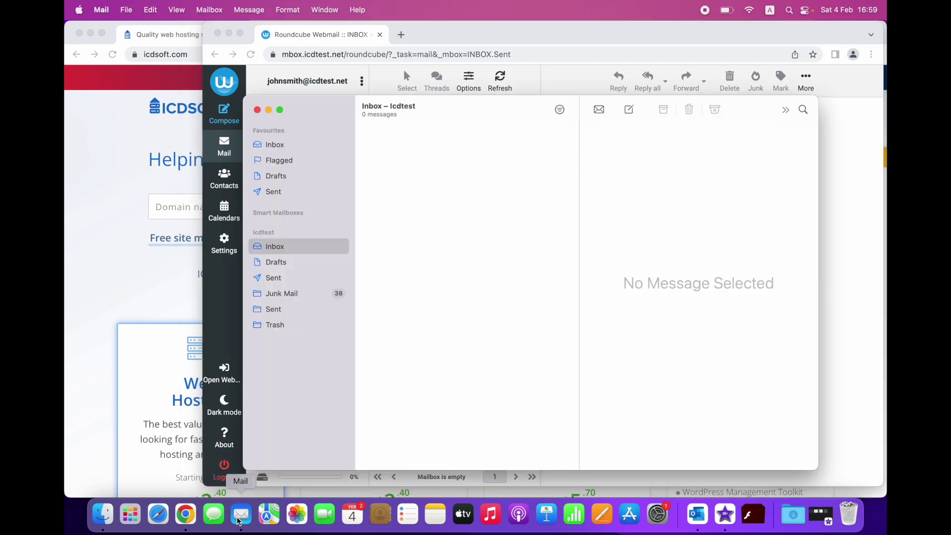
In Icdtest's Mailbox Behaviours, keep Drafts as INBOX/Drafts and set Sent to the server's Sent folder
left_click(106, 15)
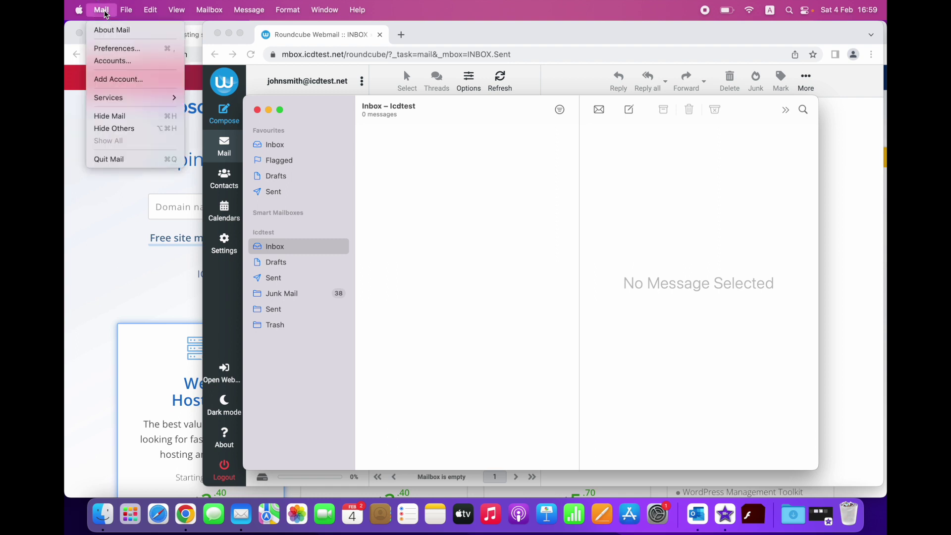
left_click(118, 52)
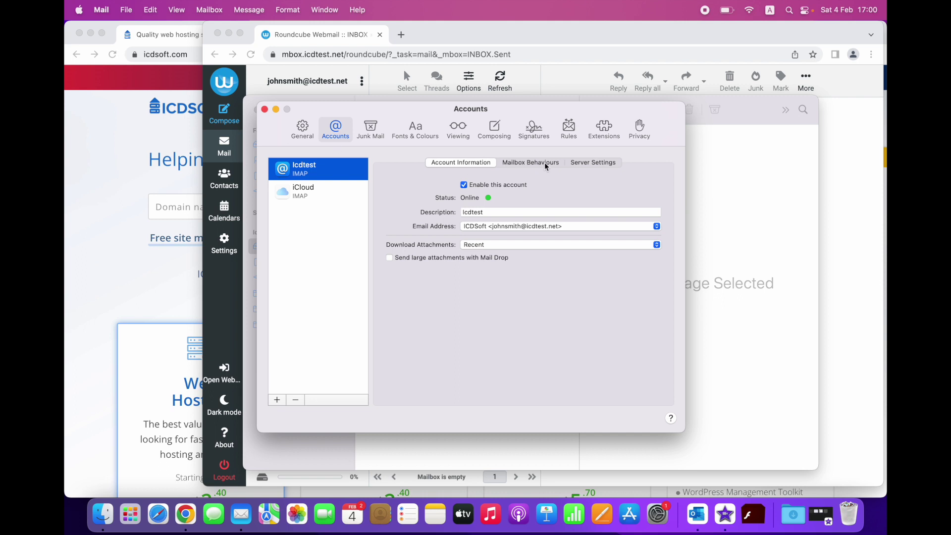
left_click(545, 167)
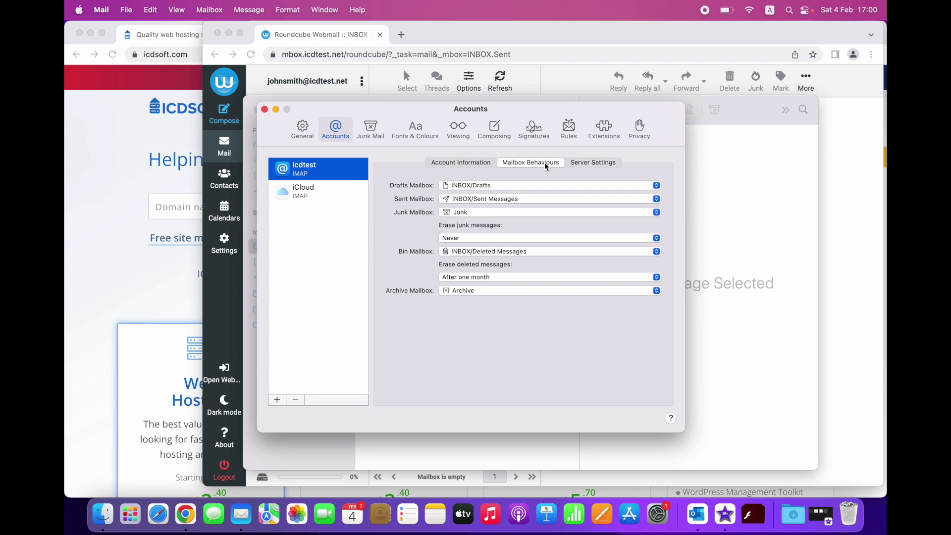
left_click(491, 185)
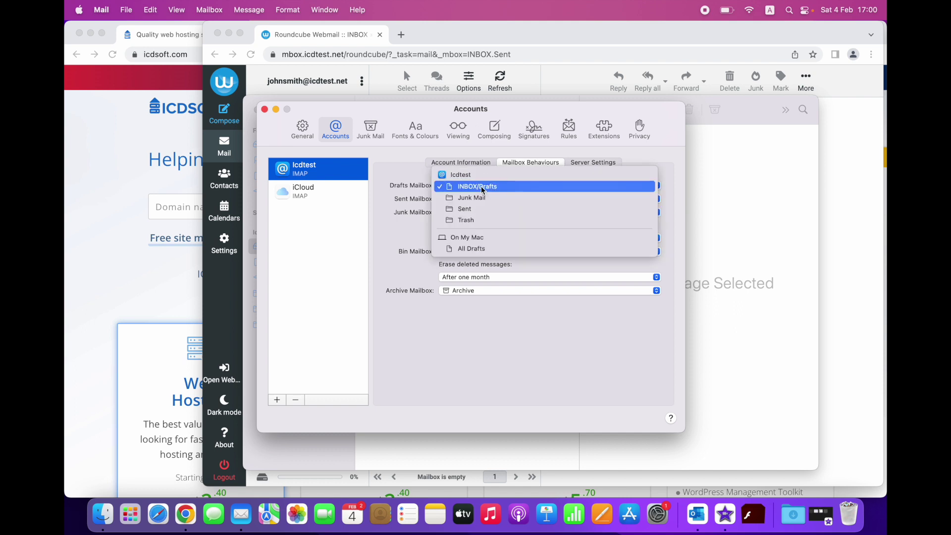
left_click(481, 187)
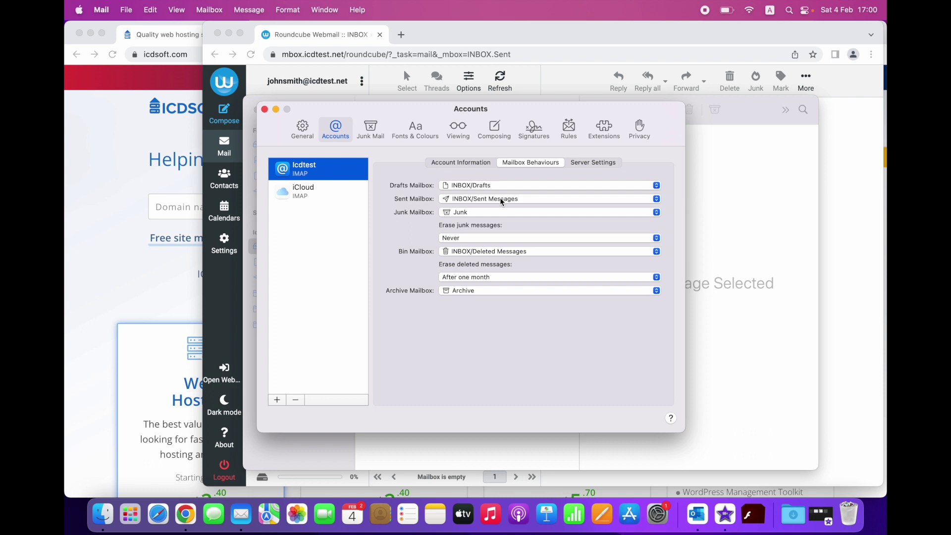
left_click(501, 199)
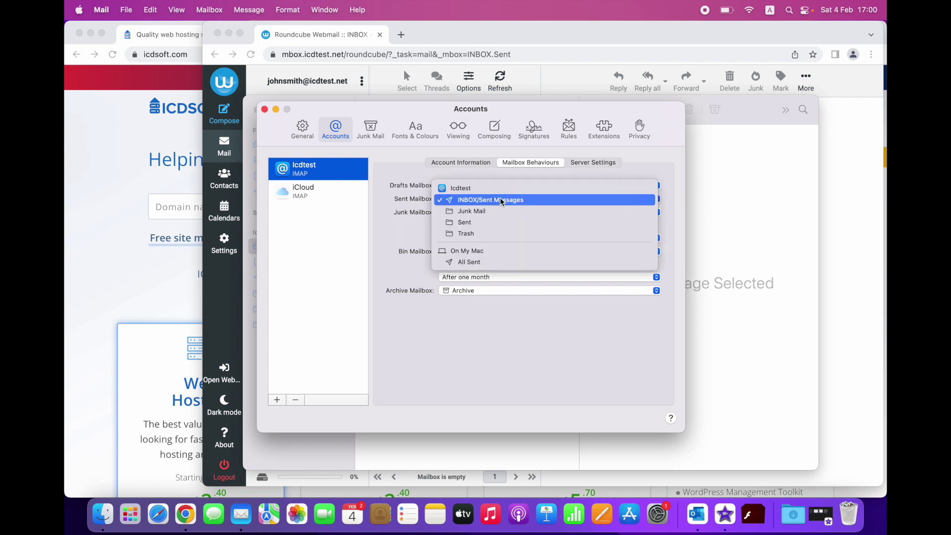
left_click(492, 222)
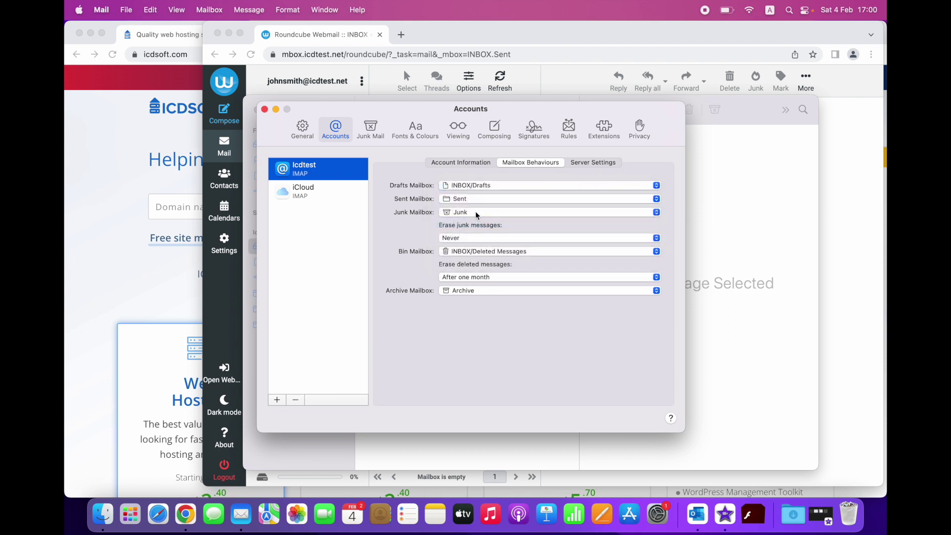
Set Junk to the Junk Mail folder and Bin to Trash, then close the preferences
left_click(477, 215)
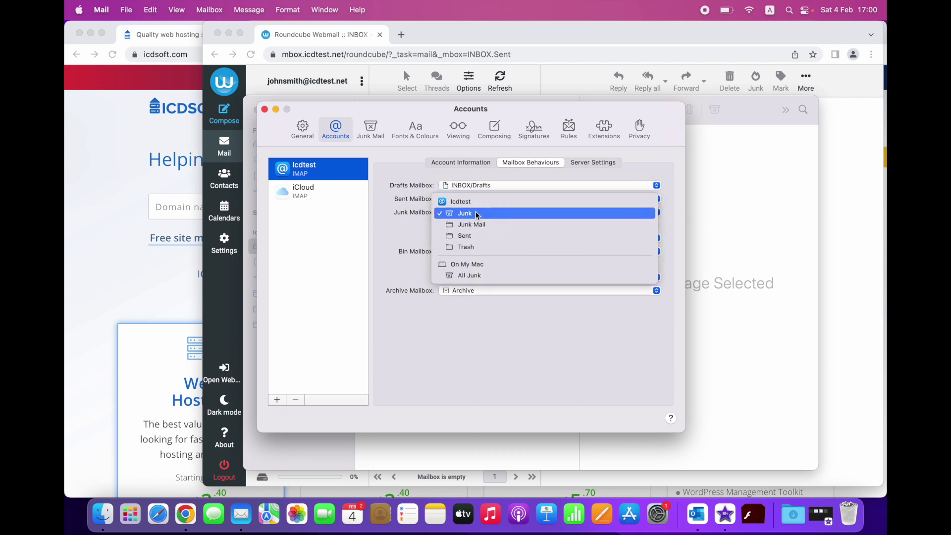
left_click(481, 224)
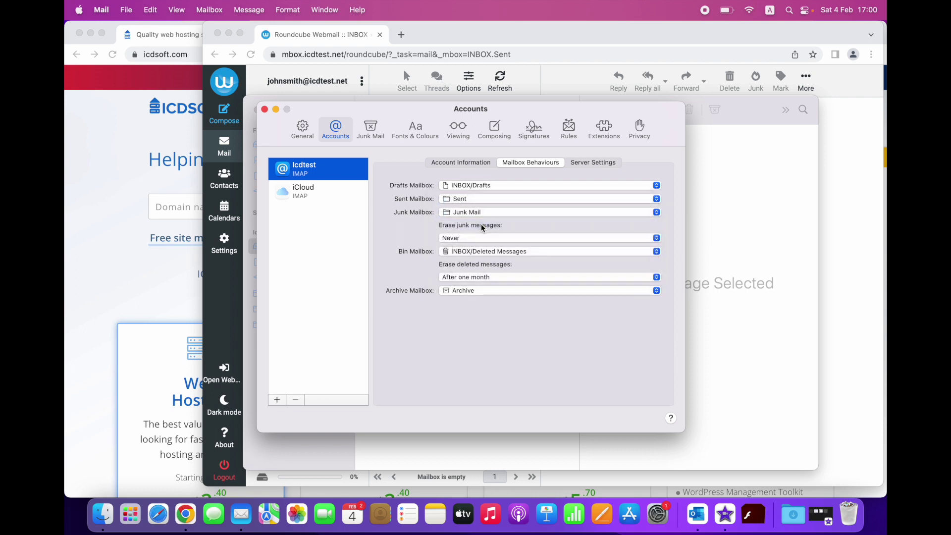
left_click(477, 252)
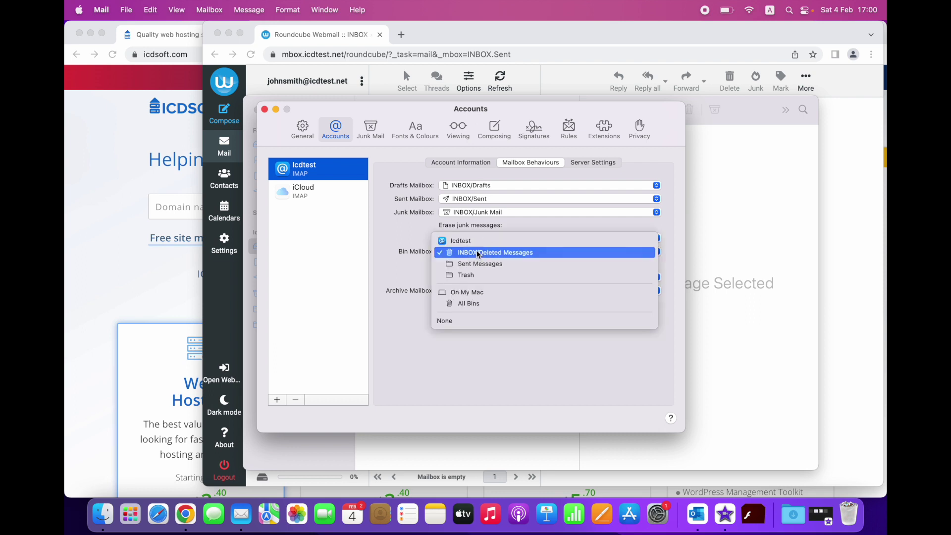
left_click(488, 276)
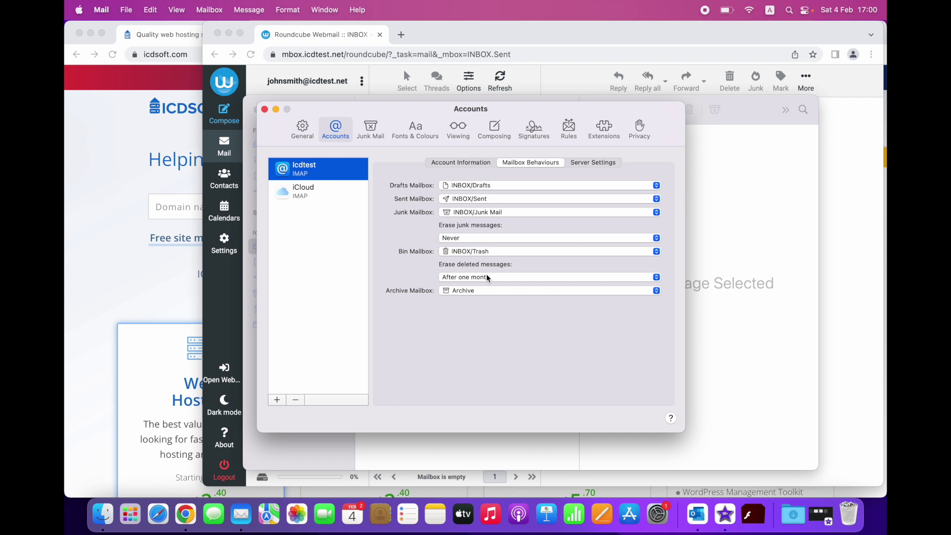
left_click(265, 110)
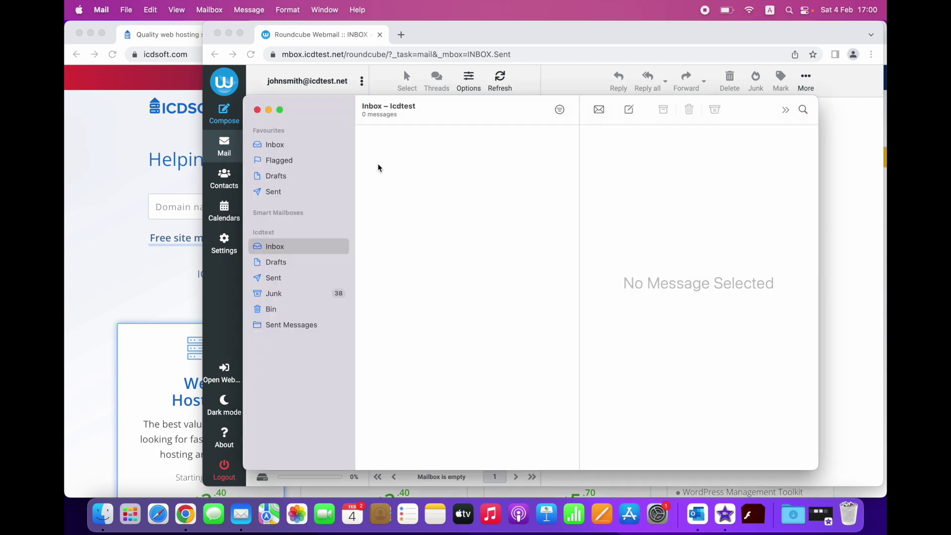
left_click(629, 109)
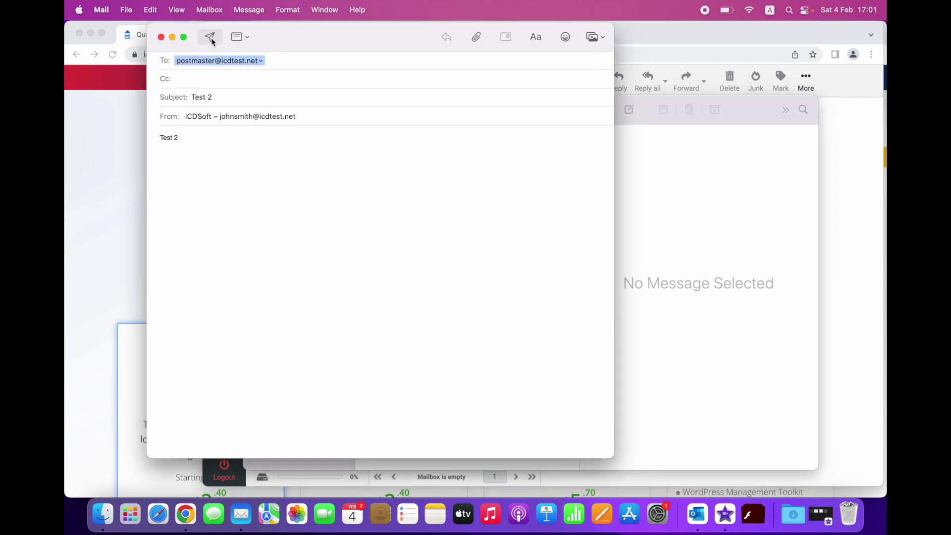
Send the Test 2 message and view it in the Icdtest account's Sent mailbox
left_click(210, 36)
left_click(280, 278)
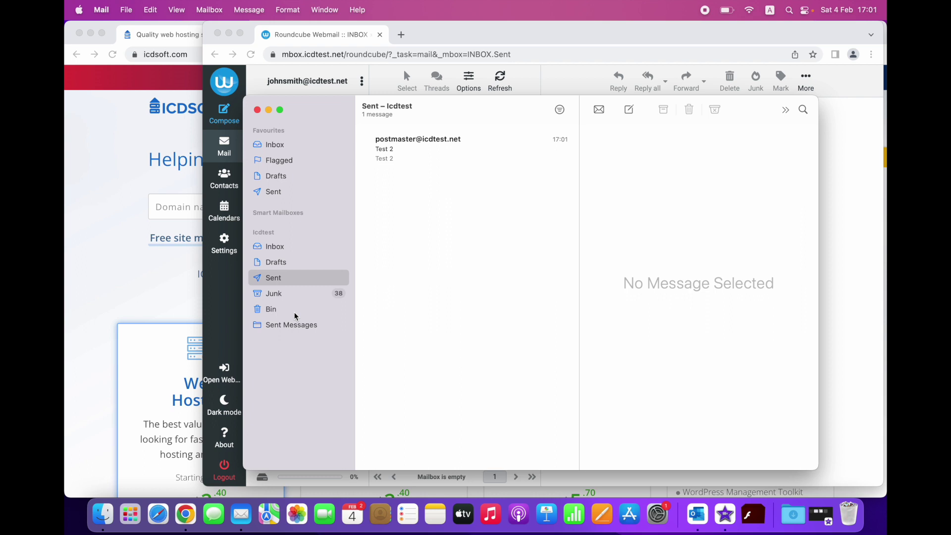
Switch to Roundcube and reload the Sent folder to find the Test 2 message
left_click(309, 40)
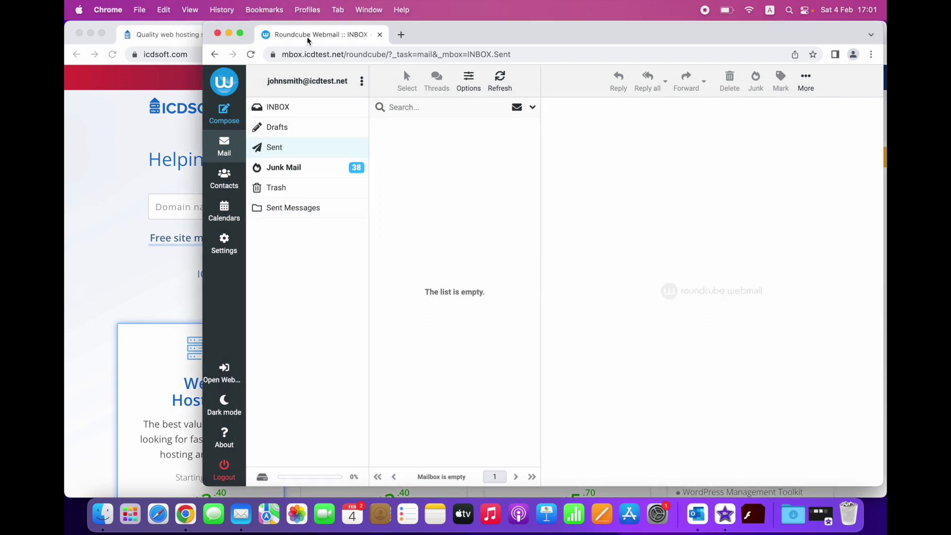
left_click(289, 148)
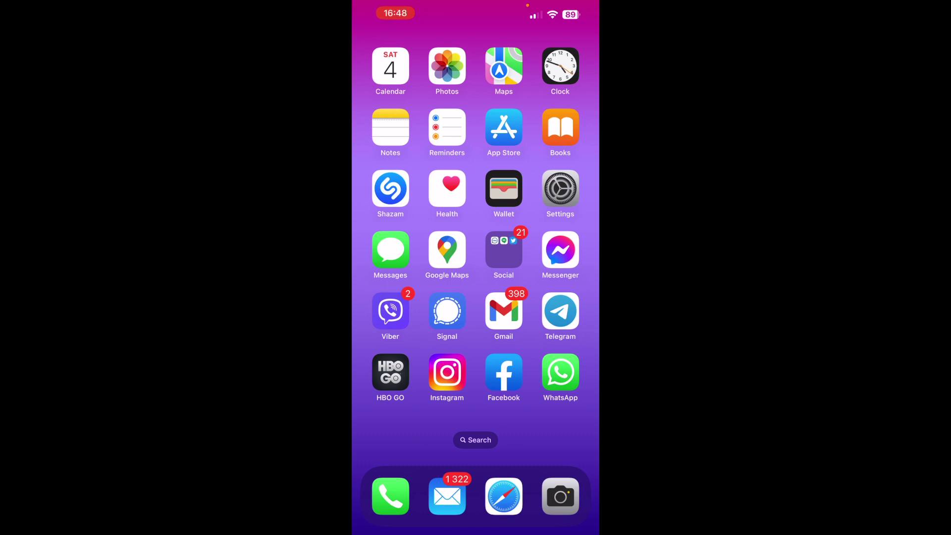
left_click(448, 496)
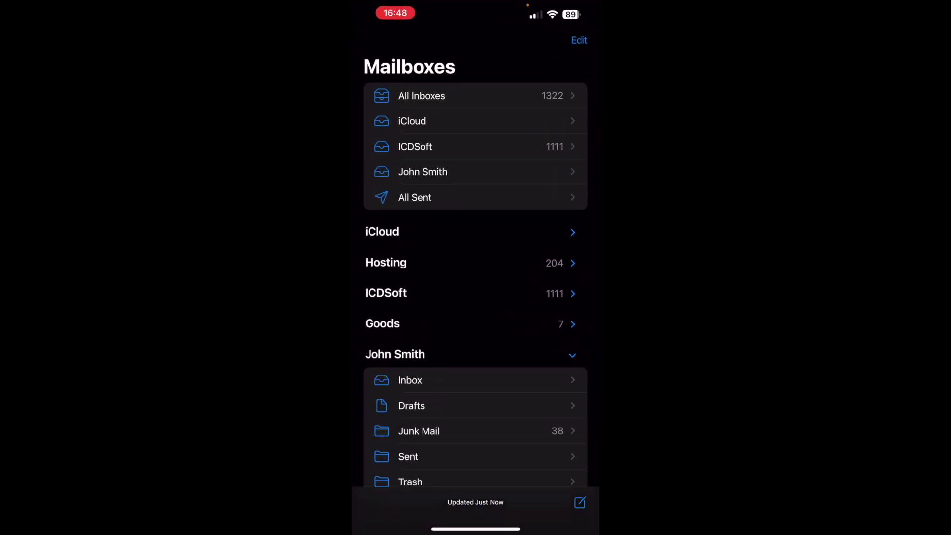
scroll(476, 268, "down", 1)
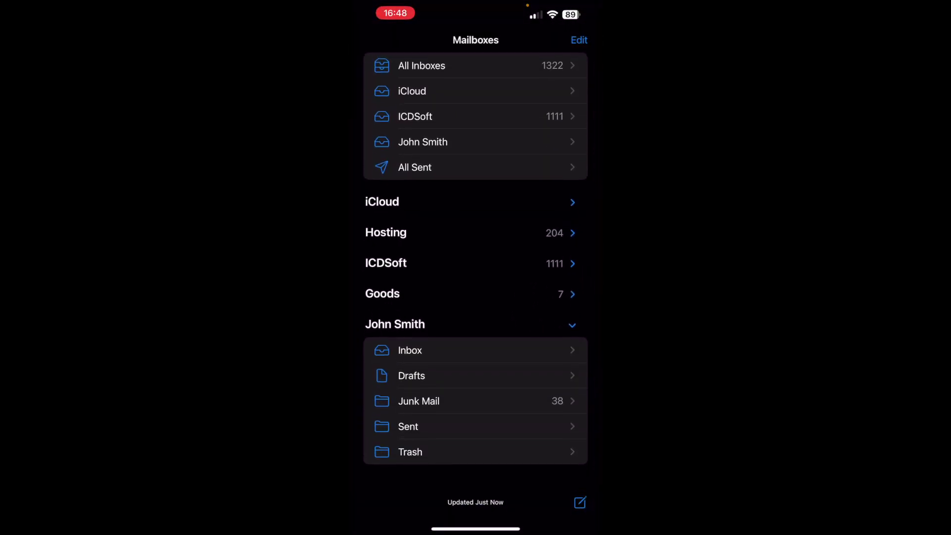
left_click_drag(476, 529, 476, 322)
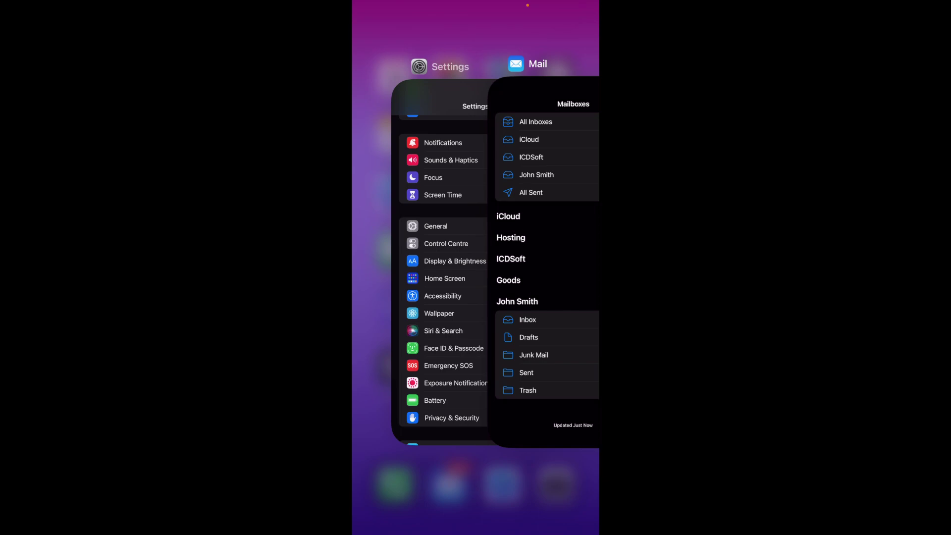
left_click_drag(545, 272, 545, 30)
left_click_drag(475, 529, 475, 396)
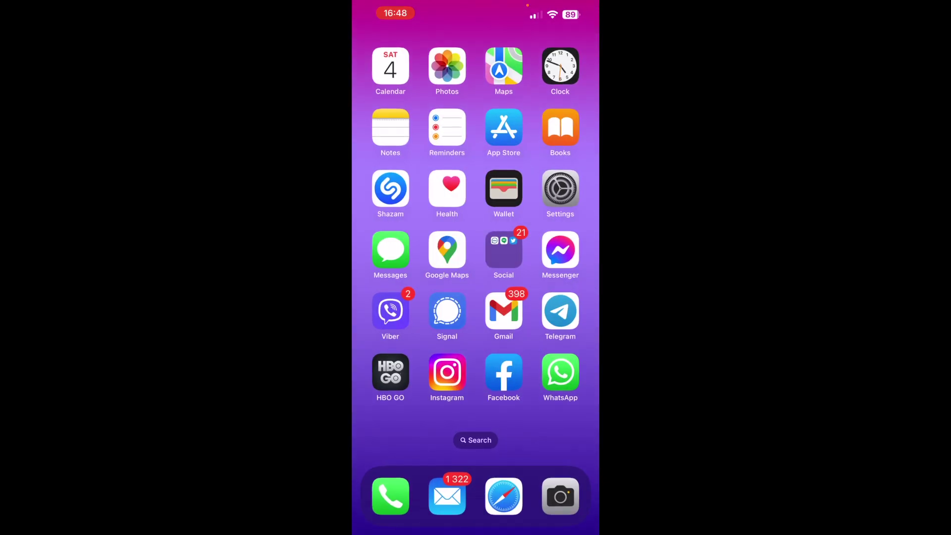
Launch the iPhone Settings app, scroll down the app list, and open Mail
left_click(561, 188)
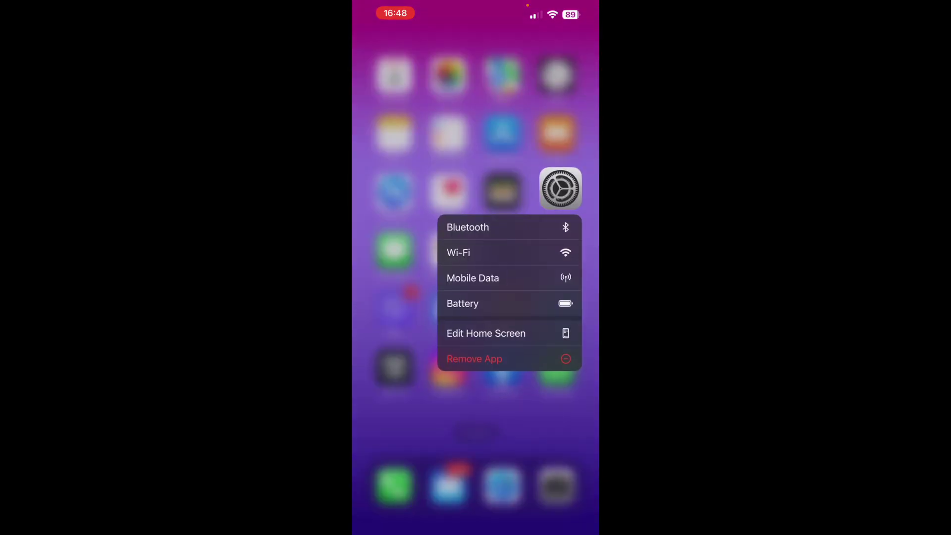
left_click(560, 188)
left_click(560, 188)
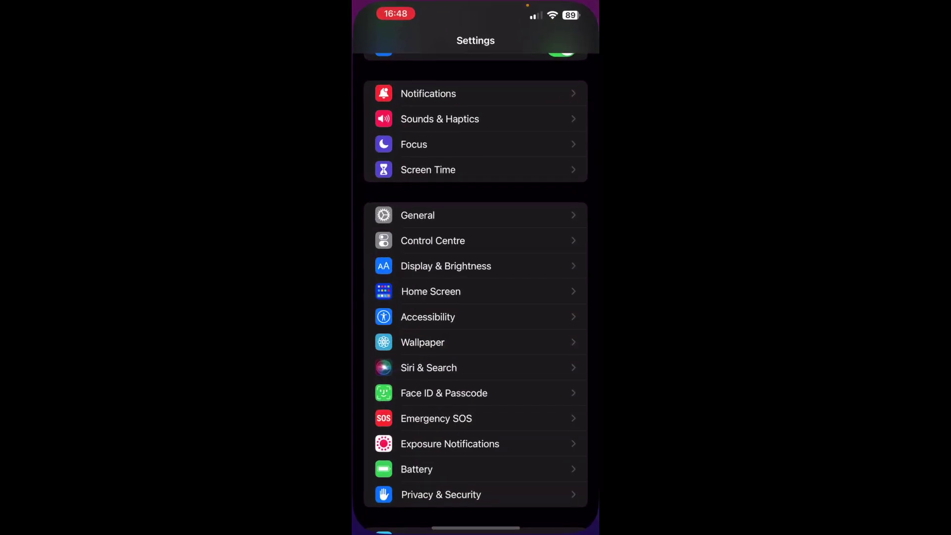
left_click_drag(475, 347, 476, 185)
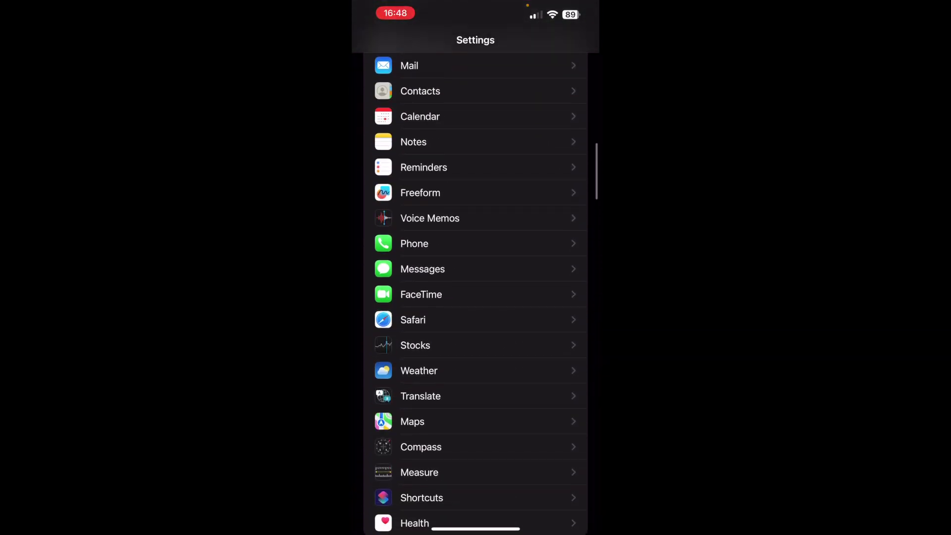
left_click(446, 66)
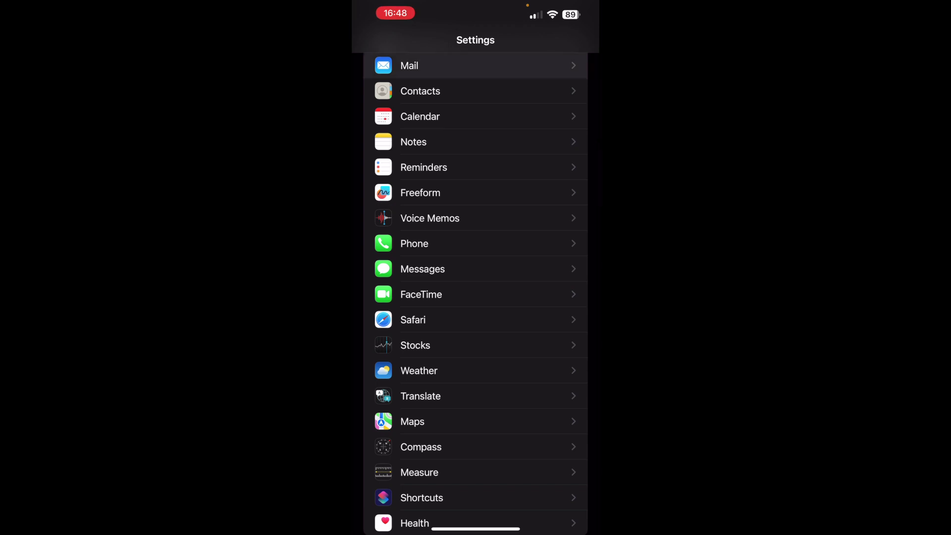
Open Accounts, the IMAP account, then Advanced, and check the Sent Mailbox setting
left_click(476, 259)
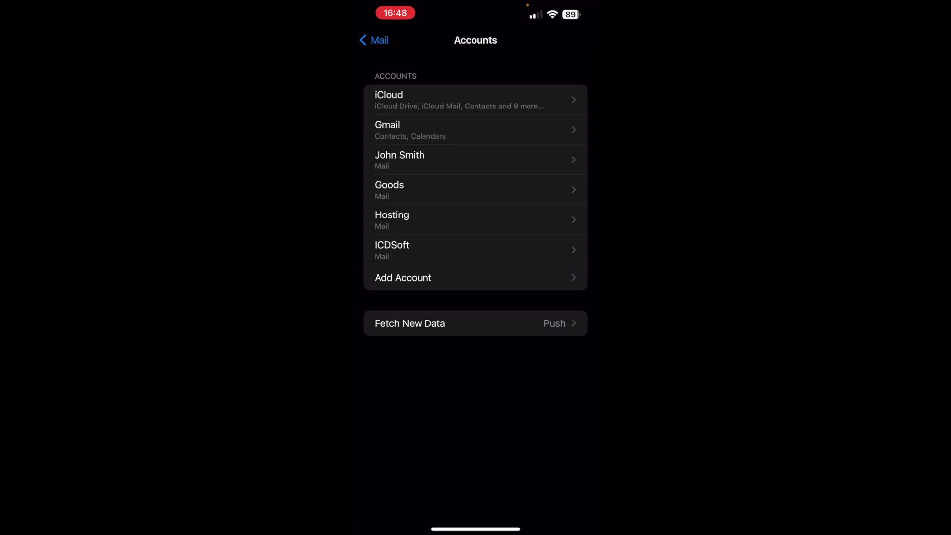
left_click(446, 159)
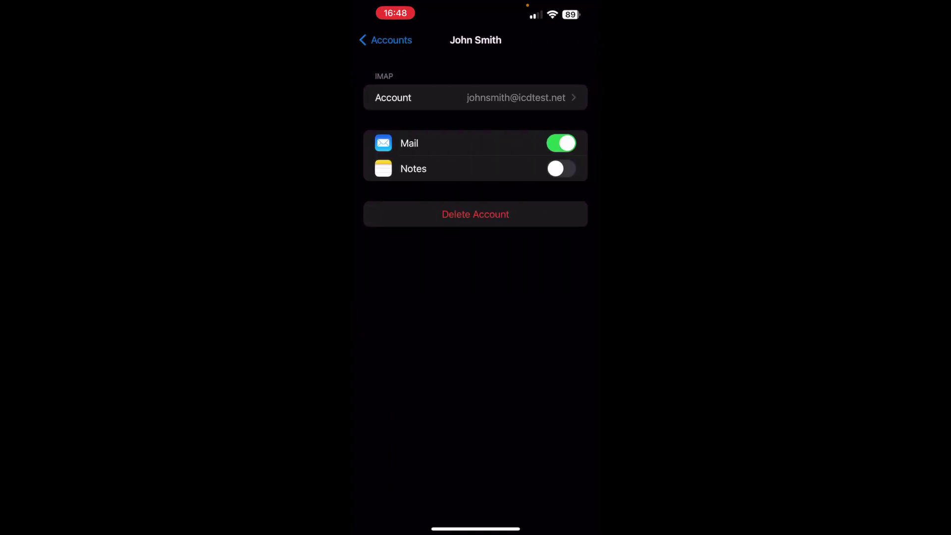
left_click(475, 97)
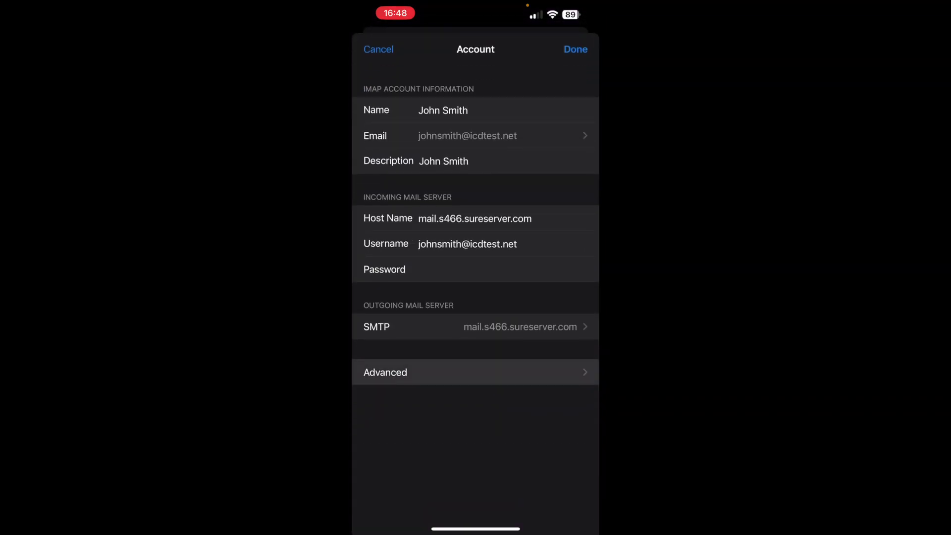
left_click(475, 372)
left_click(476, 136)
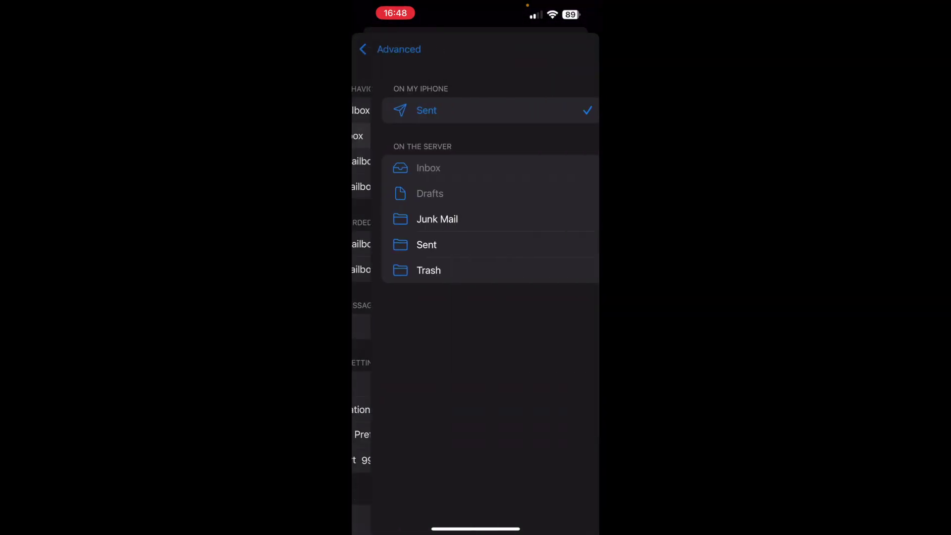
left_click(387, 49)
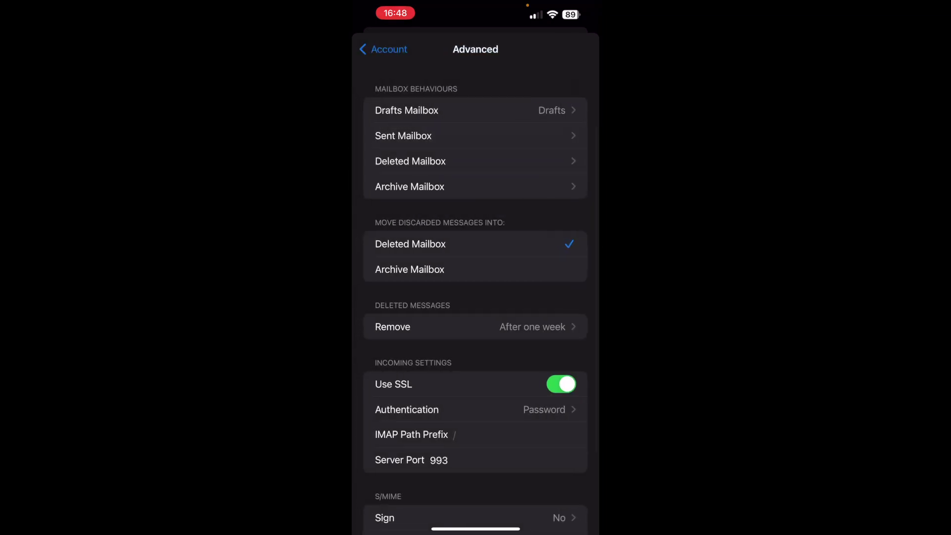
Set the Sent Mailbox to the server's Sent folder in the Advanced settings
left_click(475, 160)
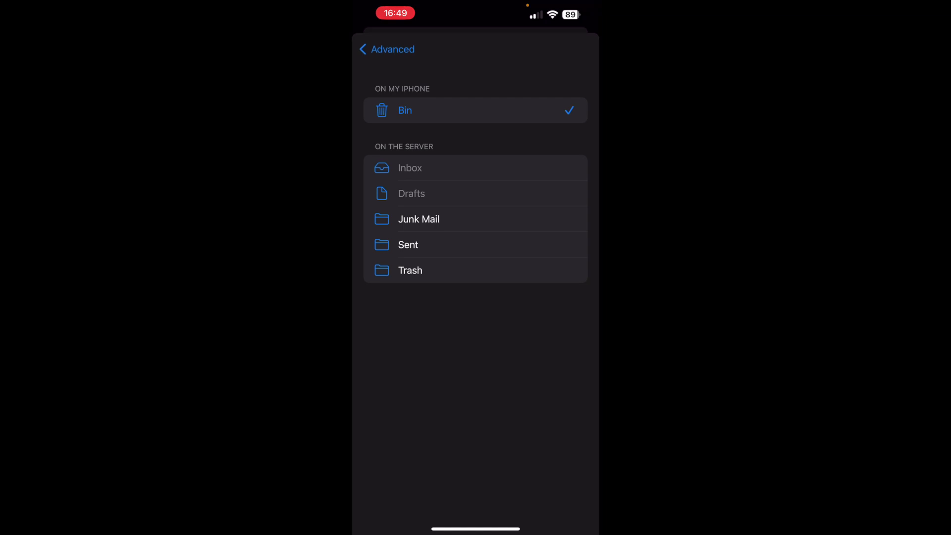
left_click(386, 49)
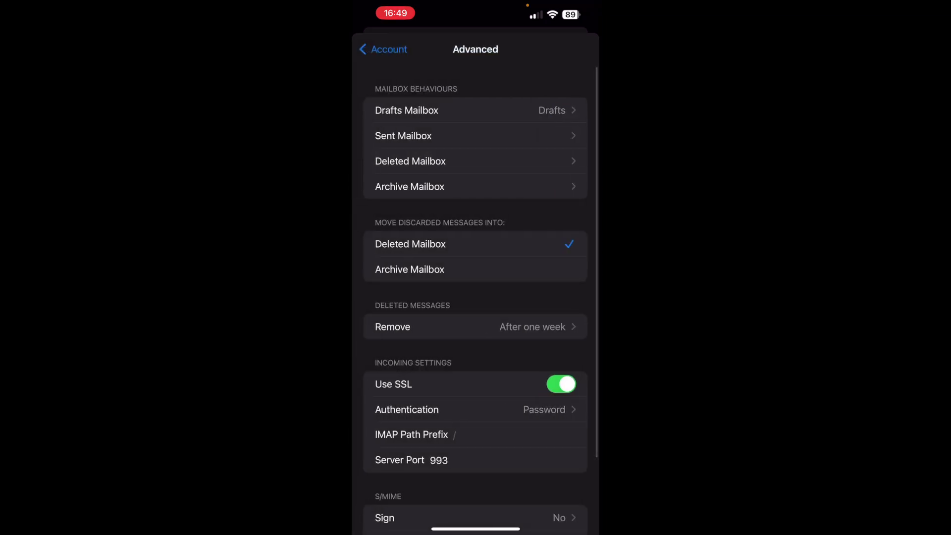
left_click(403, 136)
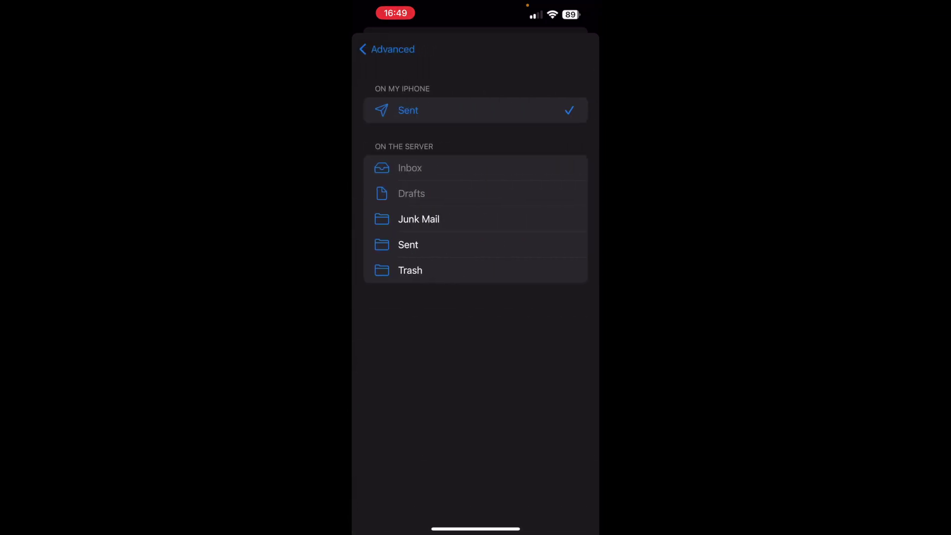
left_click(409, 245)
left_click(387, 49)
Set the Deleted Mailbox to the server's Trash folder and return to the account details
left_click(411, 159)
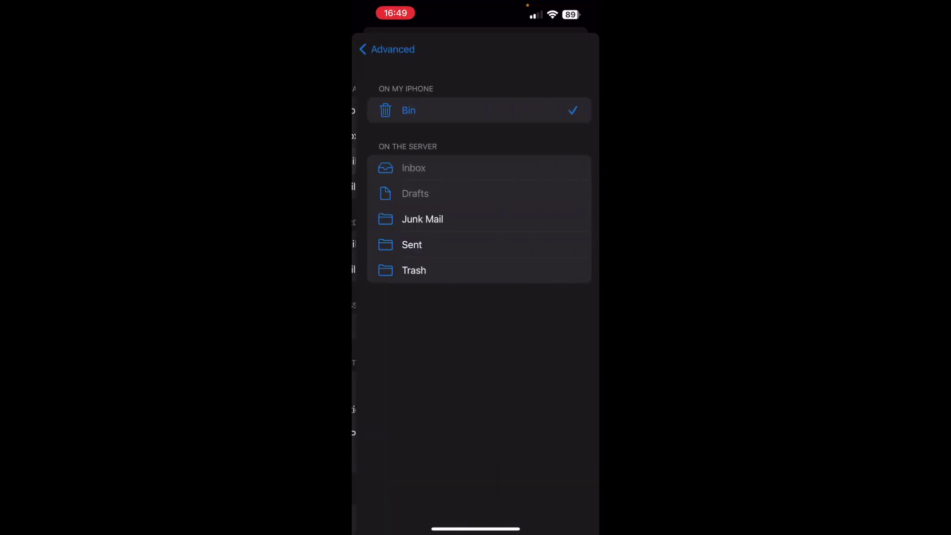
left_click(411, 270)
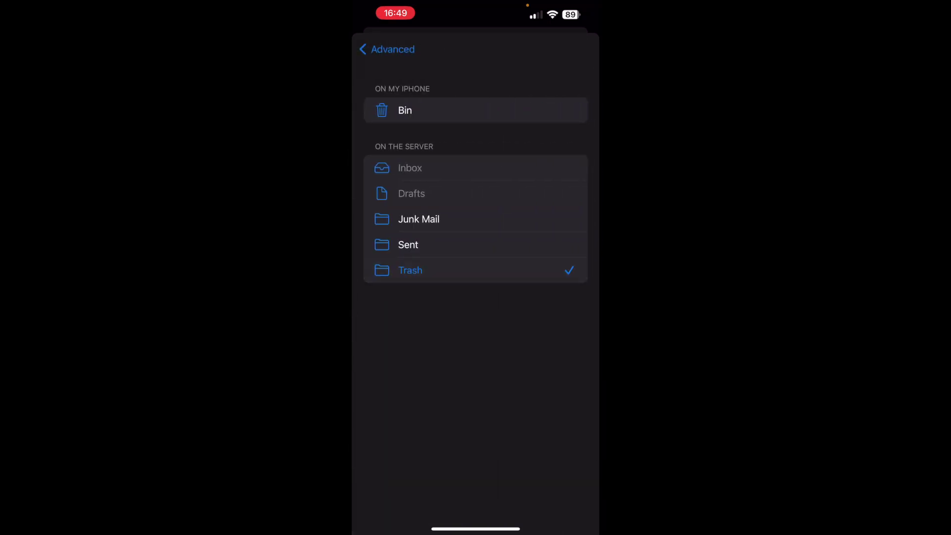
left_click(387, 50)
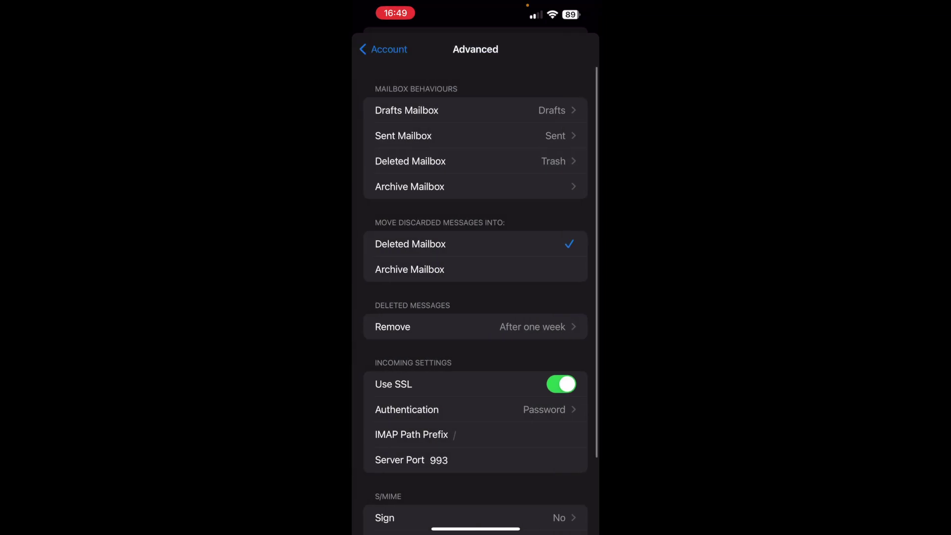
left_click(387, 49)
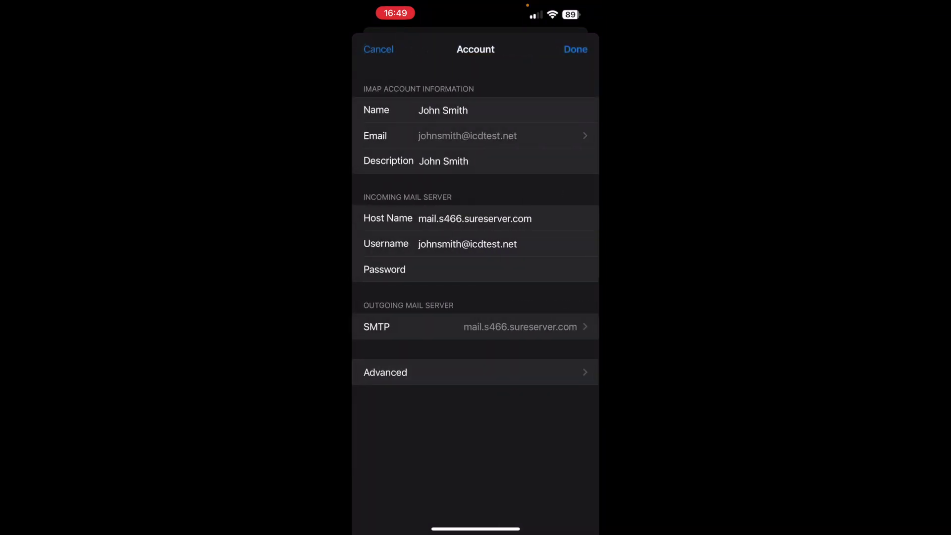
Close and reopen the Account sheet, then reopen Advanced to confirm the Sent and Trash mailboxes
left_click(576, 49)
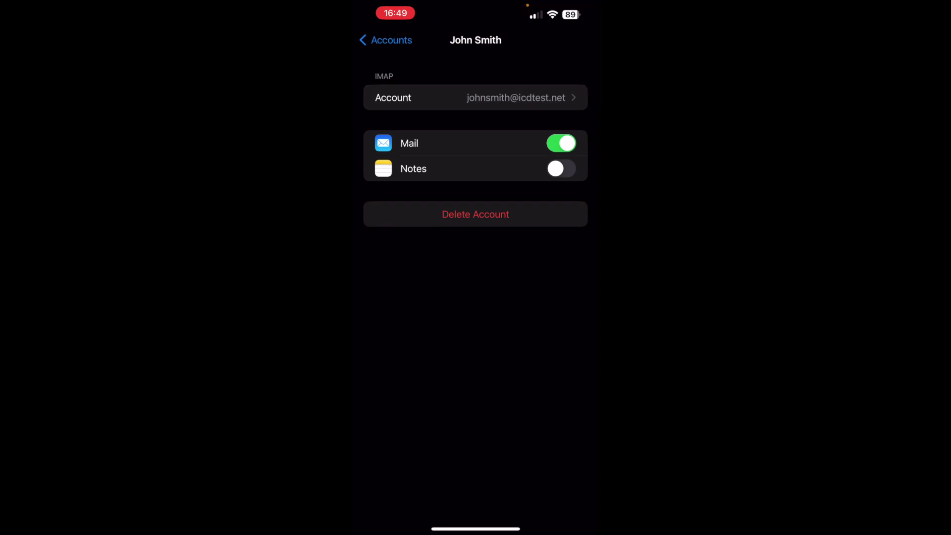
left_click(476, 97)
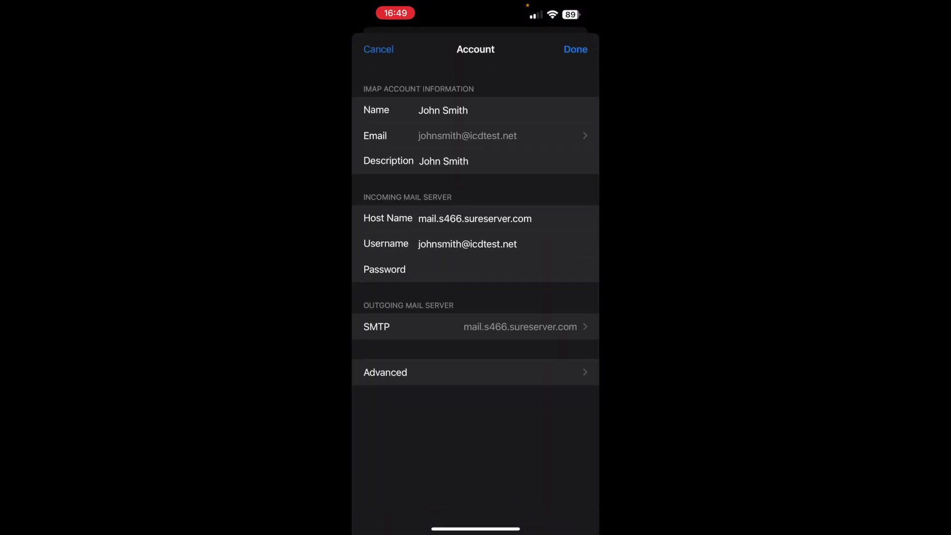
left_click(385, 372)
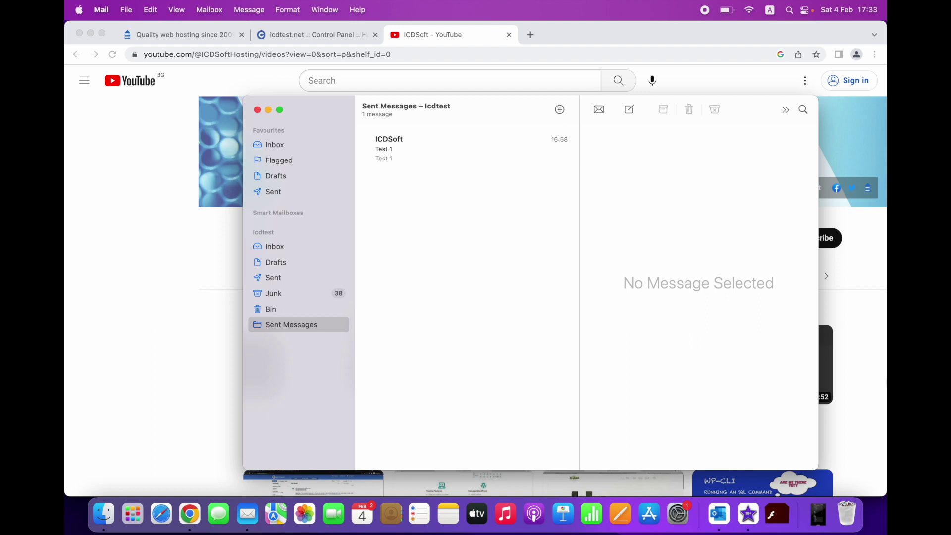
Bring Chrome's ICDSoft YouTube channel tab to the front
left_click(462, 39)
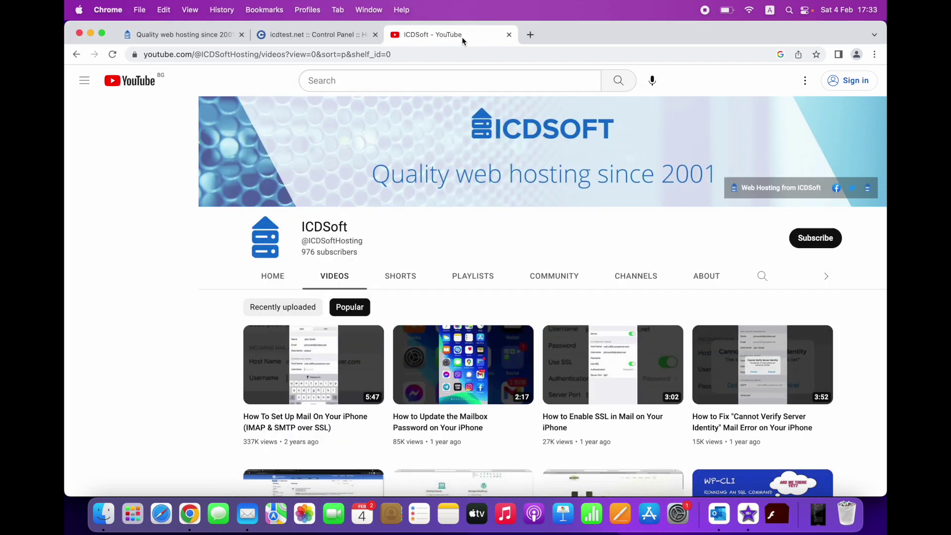